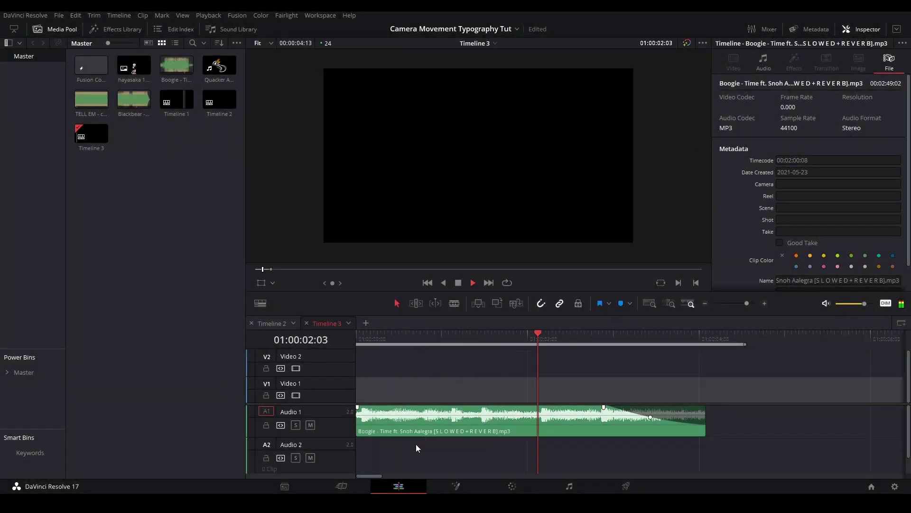
# Preview the song, enlarge the Audio 1 track's height and return the playhead to the start of the timeline.
pyautogui.press('space')
pyautogui.moveTo(340, 436); pyautogui.dragTo(342, 456)
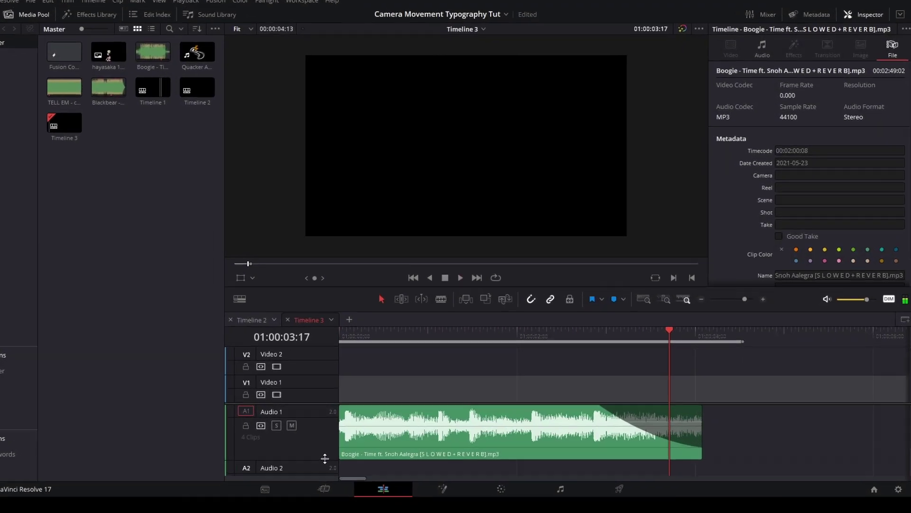
pyautogui.press('Home')
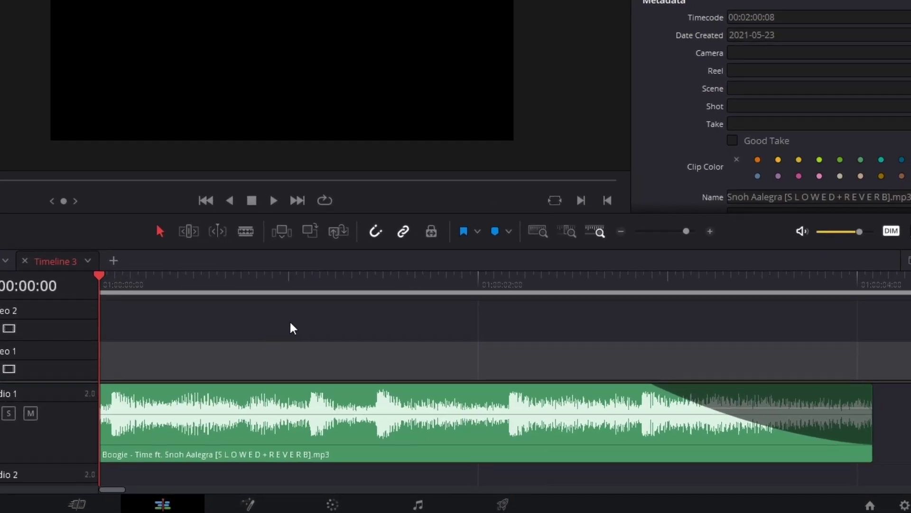
# Locate the first lyric word by listening and add a timeline marker at 01:00:00:01.
pyautogui.press('space')
pyautogui.click(111, 286)
pyautogui.press('Right')
pyautogui.press('Right')
pyautogui.press('Left')
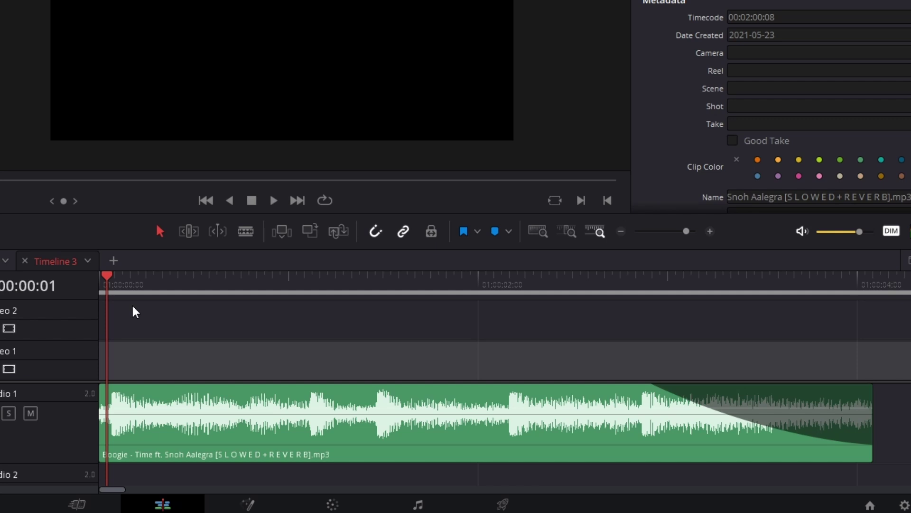
pyautogui.press('m')
# Select the audio clip and add a marker on the clip itself at the first word, 01:00:00:01.
pyautogui.press('space')
pyautogui.press('space')
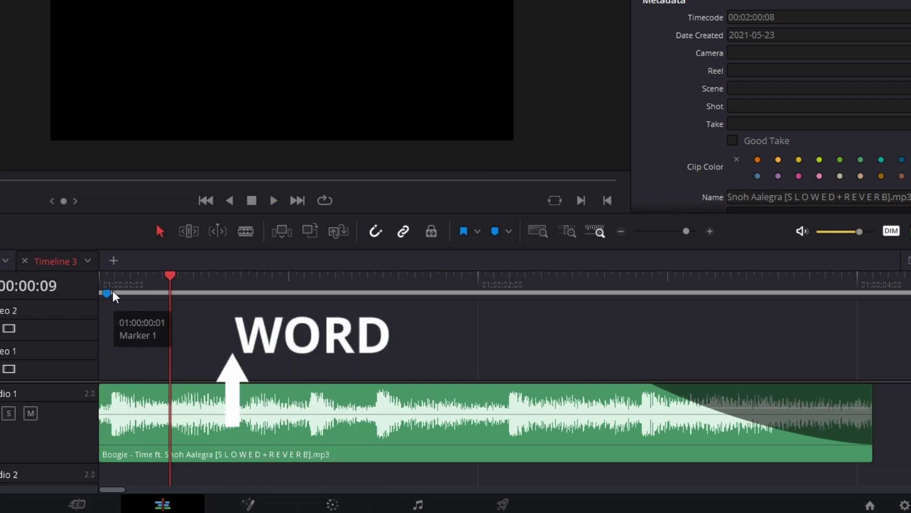
pyautogui.click(109, 293)
pyautogui.click(122, 439)
pyautogui.press('m')
# Replay the passage to find the second word's start and add a clip marker there at 01:00:00:08.
pyautogui.press('space')
pyautogui.click(172, 289)
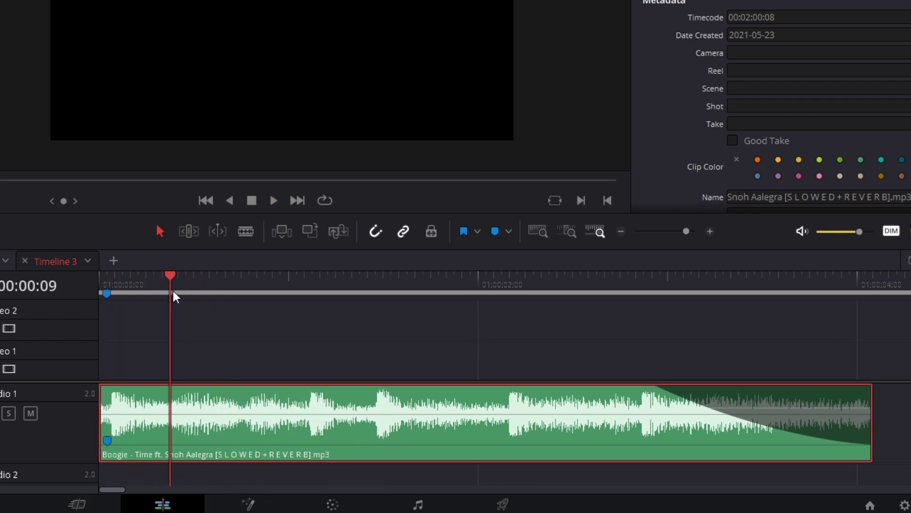
pyautogui.press('space')
pyautogui.click(156, 288)
pyautogui.press('space')
pyautogui.click(155, 287)
pyautogui.click(165, 295)
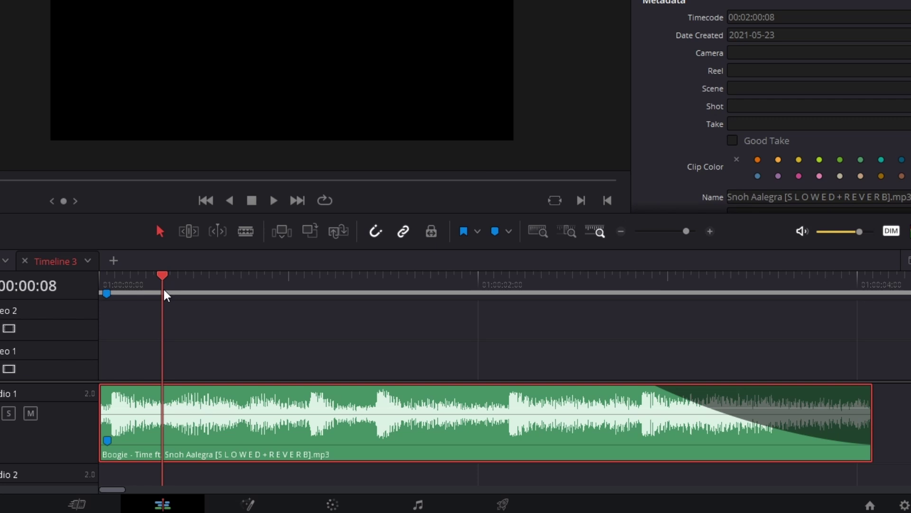
pyautogui.press('space')
pyautogui.click(165, 294)
pyautogui.press('space')
pyautogui.press('m')
# Listen for the third word's start and add a clip marker there at 01:00:00:17.
pyautogui.press('space')
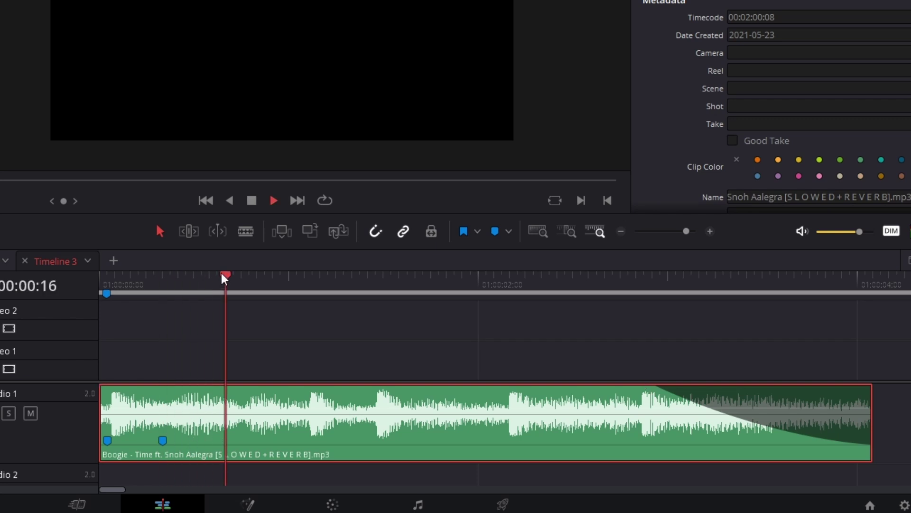
pyautogui.press('space')
pyautogui.click(241, 292)
pyautogui.press('space')
pyautogui.click(235, 285)
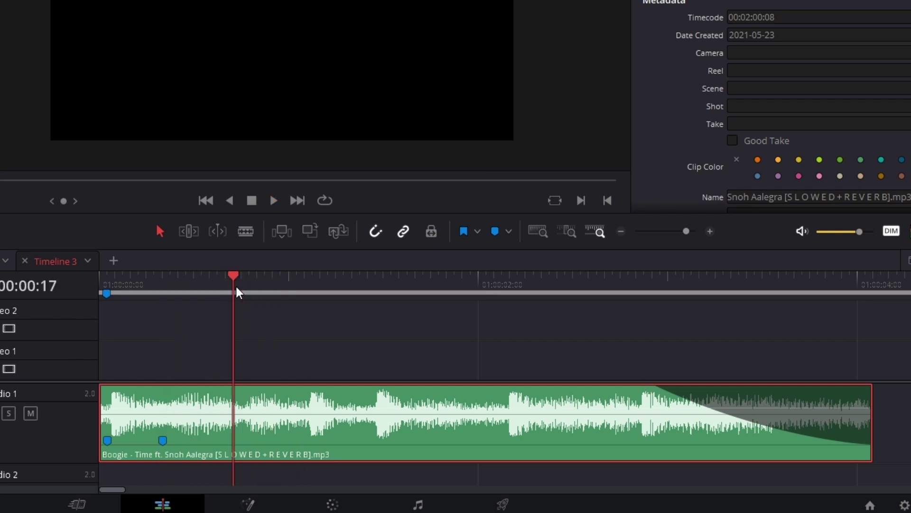
pyautogui.press('space')
pyautogui.click(235, 286)
pyautogui.press('m')
# Play the song in short bursts past the third marker to locate where the following words start.
pyautogui.press('space')
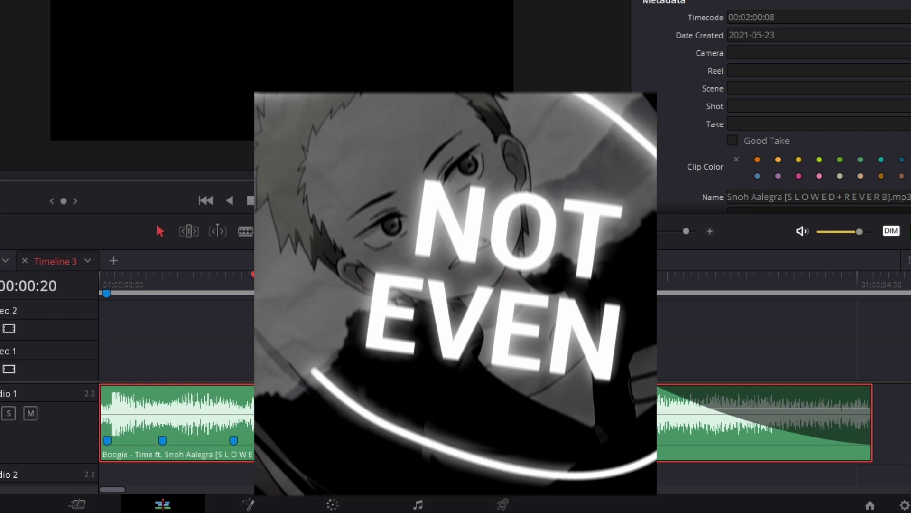
pyautogui.press('space')
pyautogui.press('space')
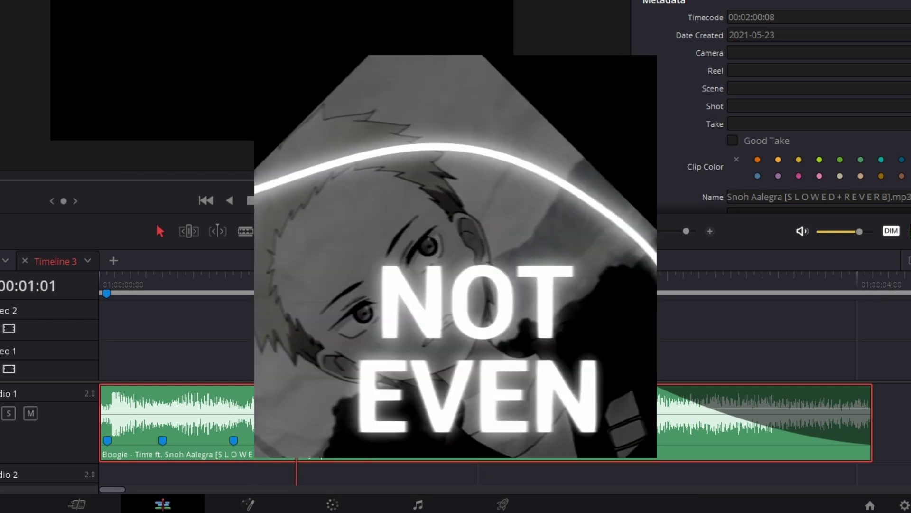
pyautogui.press('space')
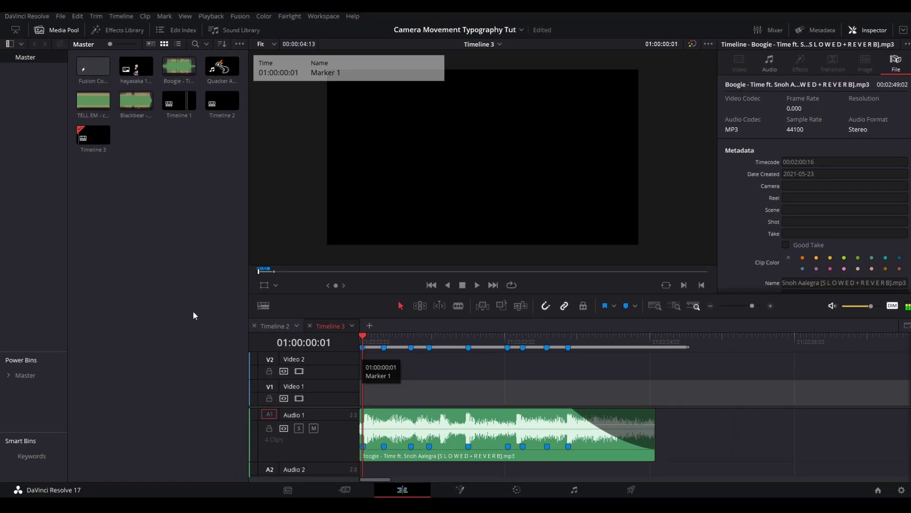
# Add a Fusion Composition from the effects library to the Video 1 track, at the start above the audio clip.
pyautogui.click(193, 316)
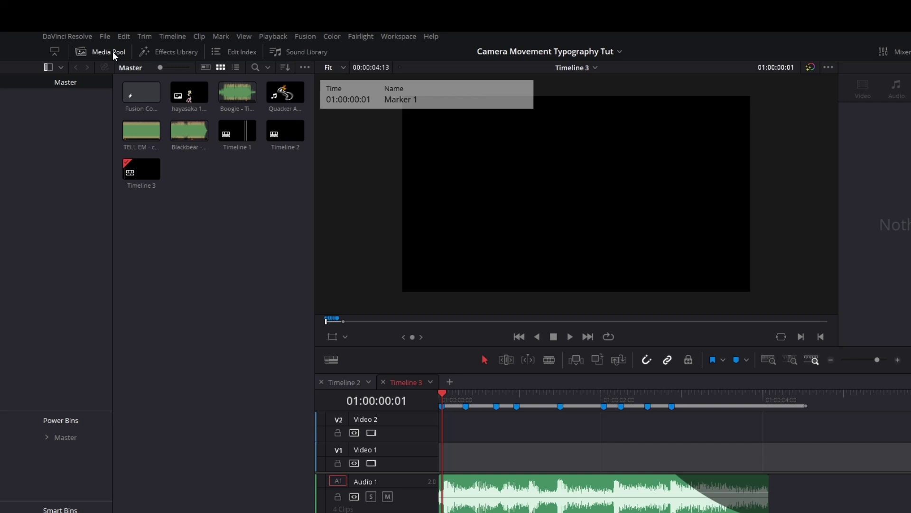
pyautogui.click(81, 37)
pyautogui.click(116, 37)
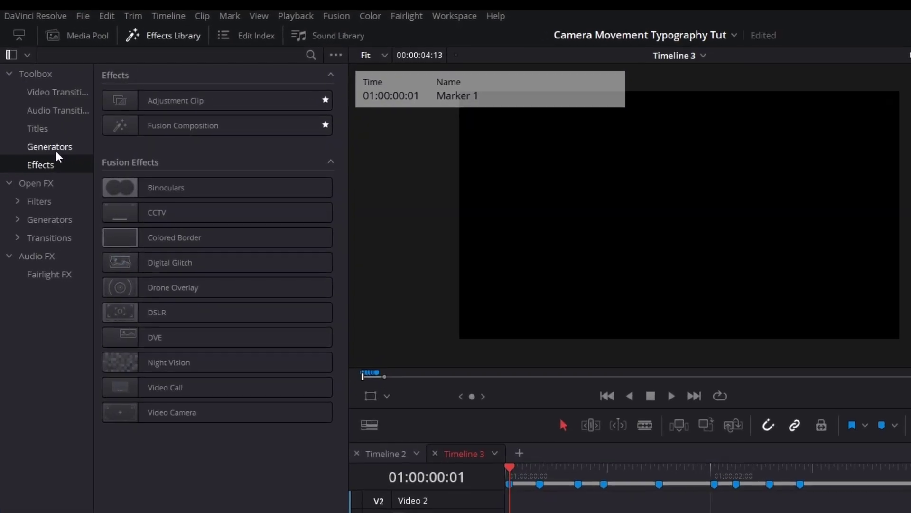
pyautogui.moveTo(135, 127); pyautogui.dragTo(804, 512)
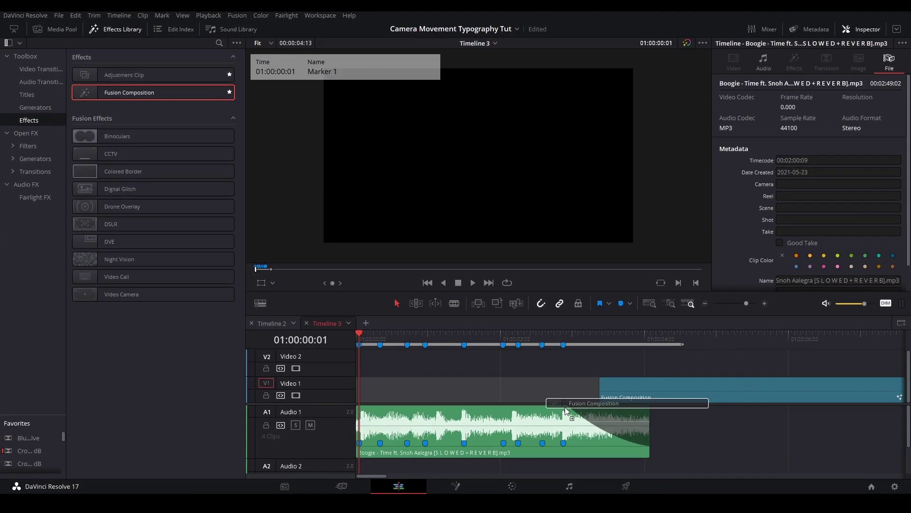
pyautogui.moveTo(567, 411); pyautogui.dragTo(395, 390)
# Switch to the Fusion page, add a Background node and connect its output to MediaOut1.
pyautogui.hotkey('shift', '5')
pyautogui.moveTo(78, 278); pyautogui.dragTo(72, 358)
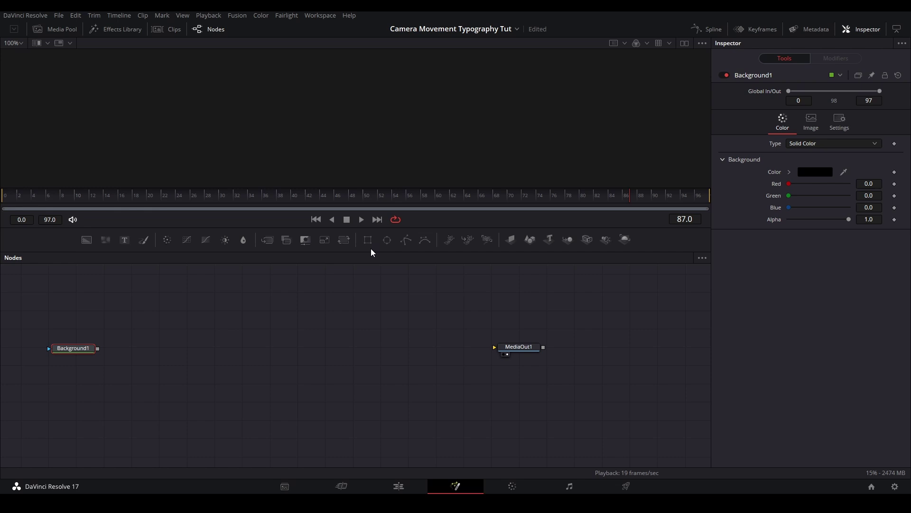
pyautogui.moveTo(370, 254); pyautogui.dragTo(371, 280)
pyautogui.moveTo(98, 376); pyautogui.dragTo(494, 372)
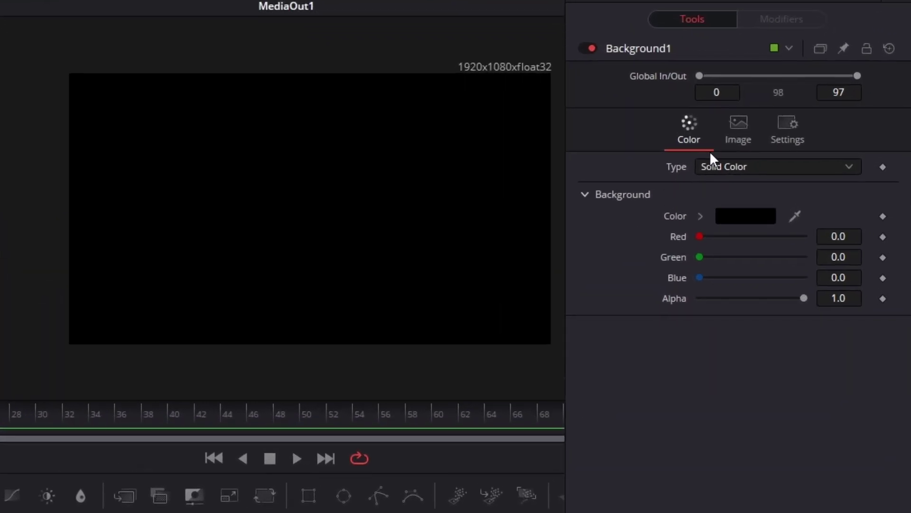
# Turn off Auto Resolution for the Background and set its height to 1920 for a square canvas.
pyautogui.click(739, 135)
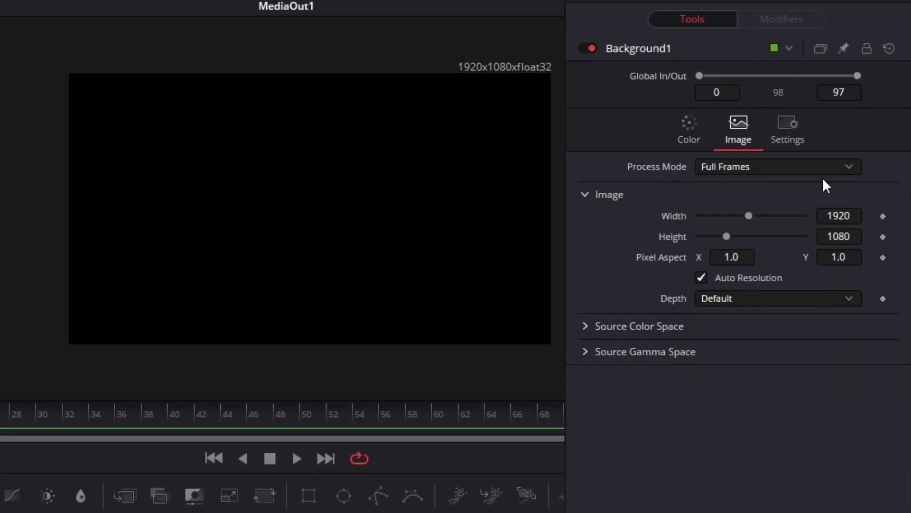
pyautogui.click(701, 276)
pyautogui.click(830, 242)
pyautogui.write('1920')
pyautogui.press('Return')
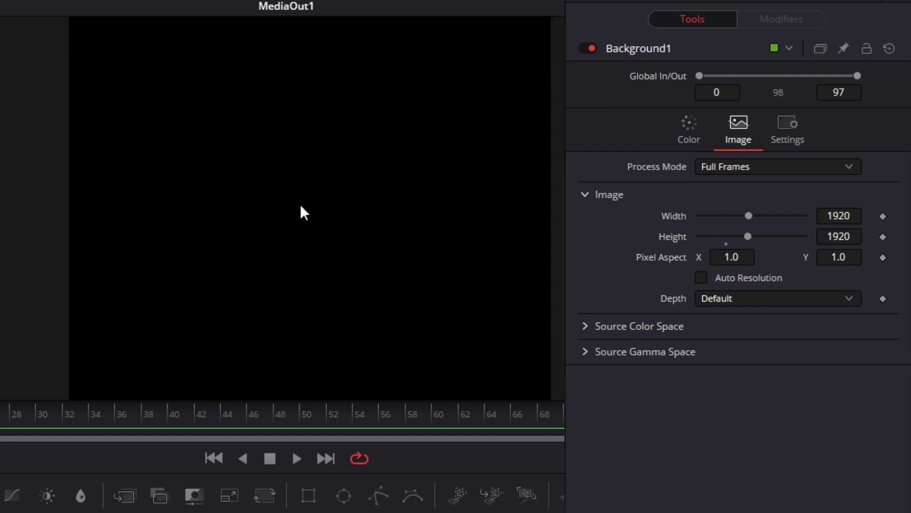
# Merge a Text node over the Background and enter YOUR in Gotham Bold at size 0.1.
pyautogui.moveTo(149, 426); pyautogui.dragTo(142, 420)
pyautogui.click(263, 346)
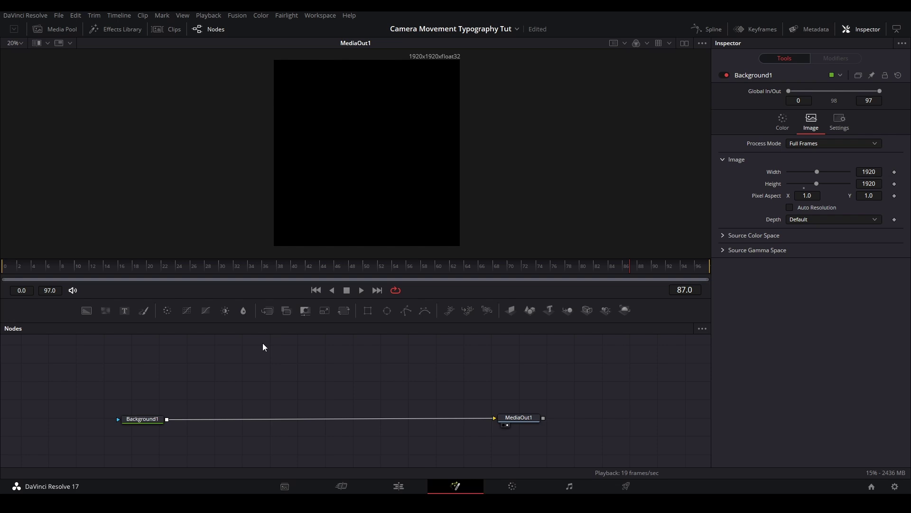
pyautogui.moveTo(143, 340); pyautogui.dragTo(167, 420)
pyautogui.moveTo(197, 379); pyautogui.dragTo(217, 390)
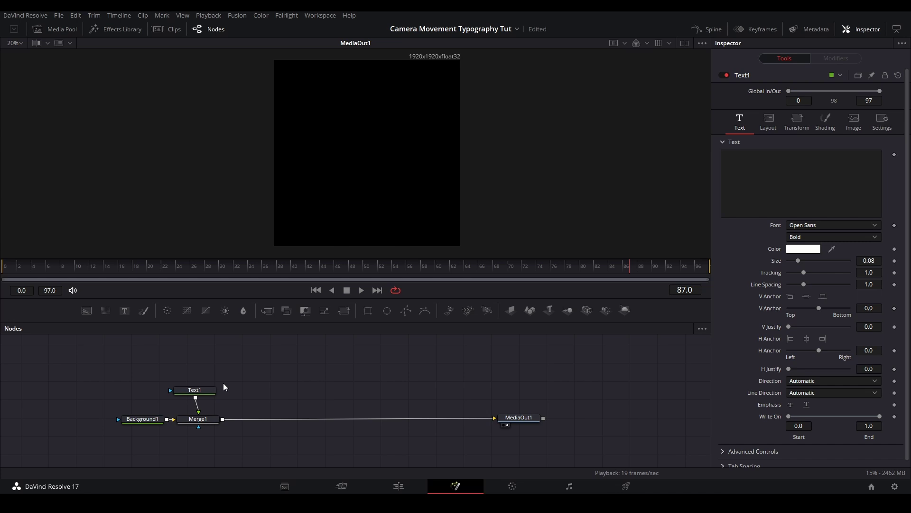
pyautogui.click(801, 184)
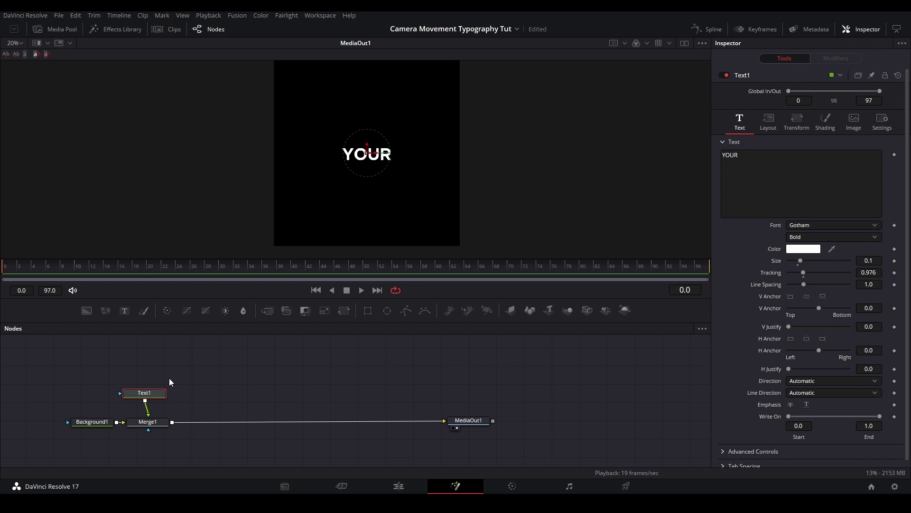
# Duplicate the text and merge node pair for the remaining lyric words and spread YOU'RE, NOT, EVEN and GOOD across the canvas.
pyautogui.moveTo(168, 375); pyautogui.dragTo(133, 434)
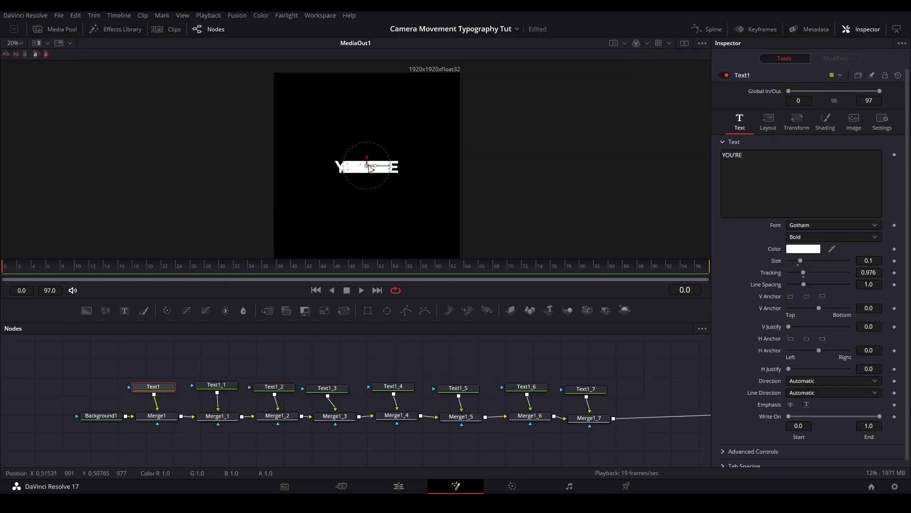
pyautogui.click(406, 148)
pyautogui.moveTo(366, 166); pyautogui.dragTo(426, 160)
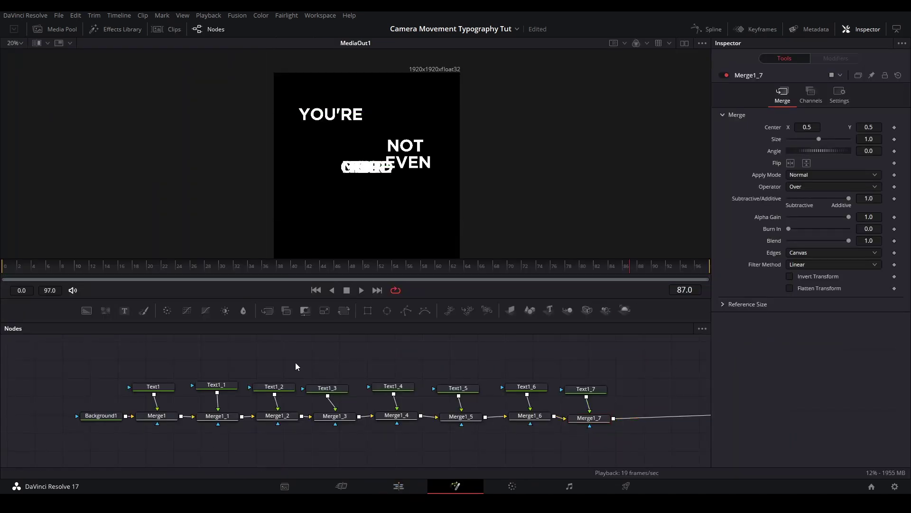
pyautogui.click(351, 175)
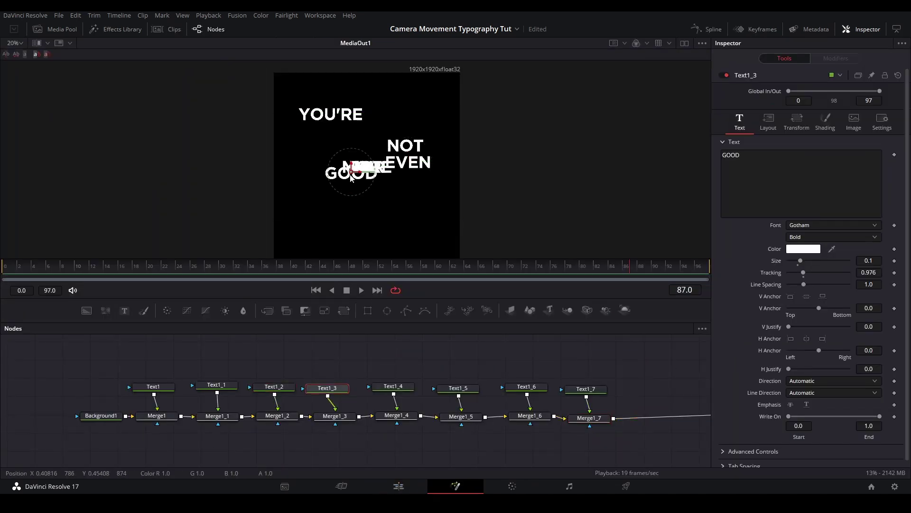
pyautogui.click(768, 122)
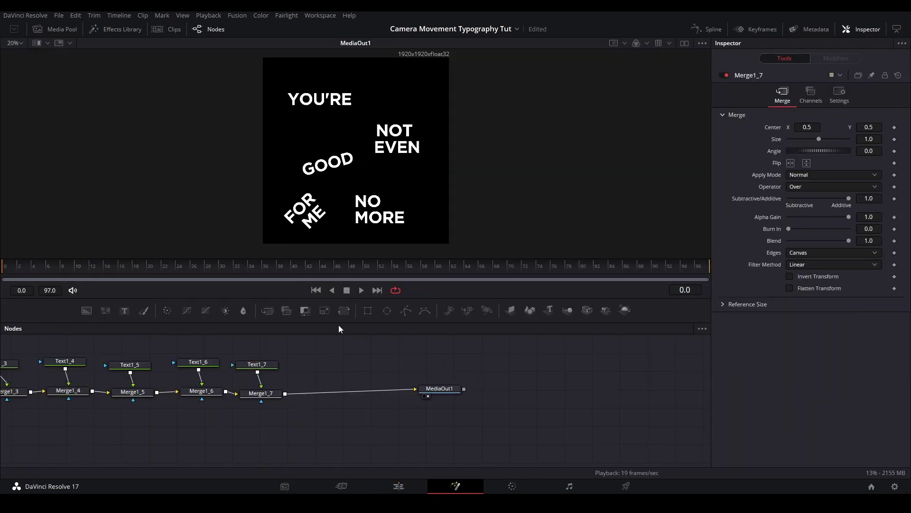
# Insert a Transform node between the last Merge node and MediaOut1, and select it.
pyautogui.moveTo(322, 392); pyautogui.dragTo(324, 392)
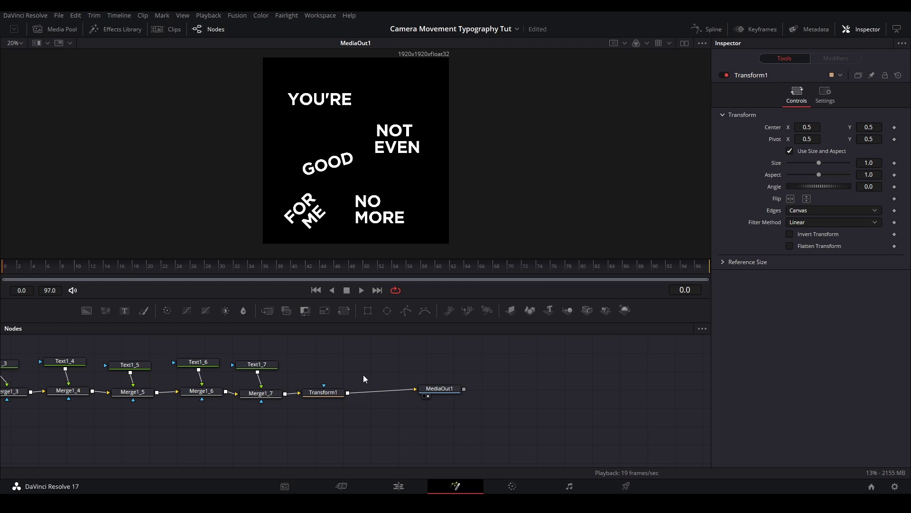
pyautogui.moveTo(265, 382); pyautogui.dragTo(119, 386)
pyautogui.click(160, 393)
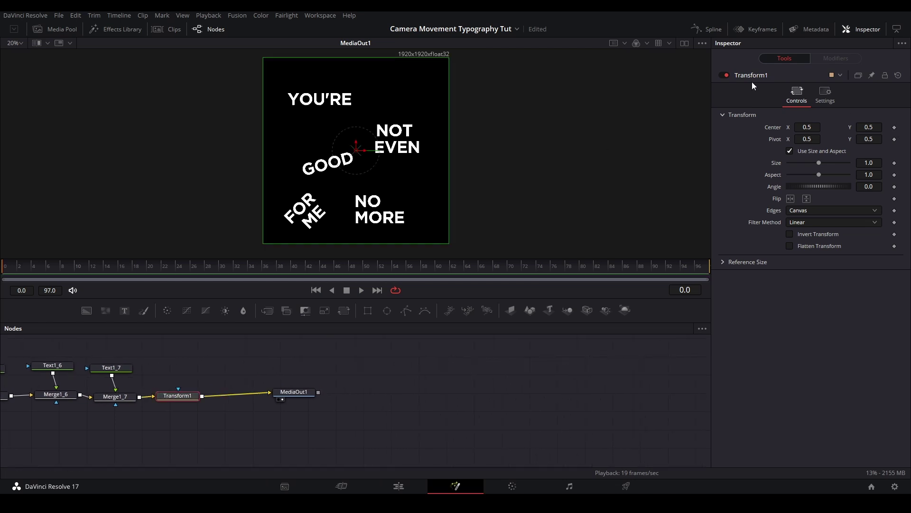
# Show a widened keyframe editor beside the node graph and keyframe the Transform's Center at the first marker, frame 1.
pyautogui.click(755, 29)
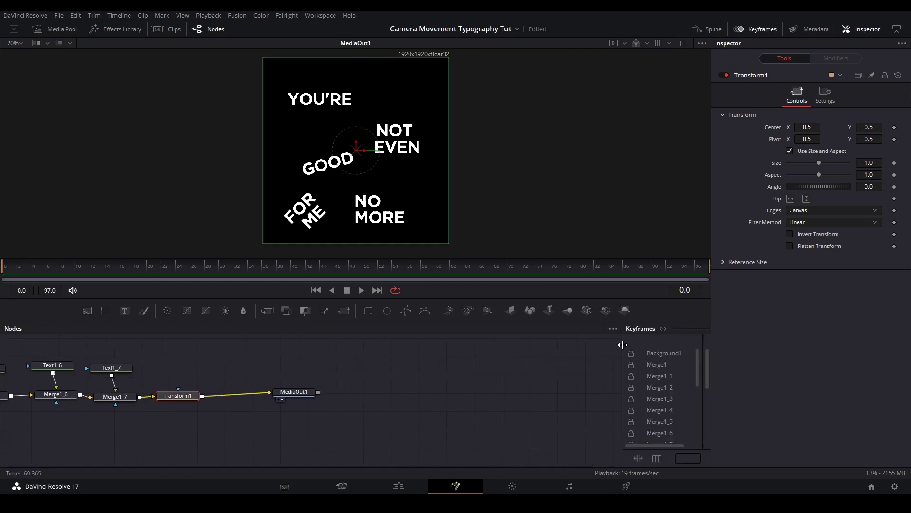
pyautogui.moveTo(622, 345); pyautogui.dragTo(284, 342)
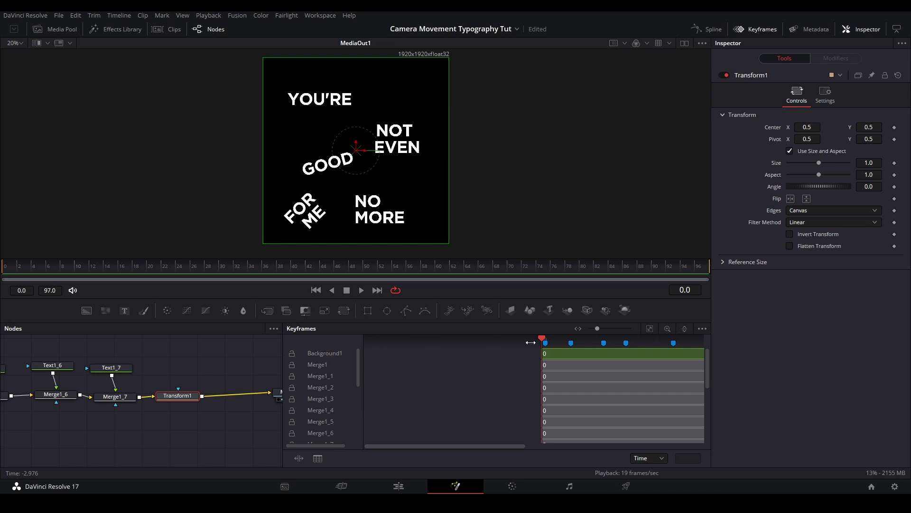
pyautogui.moveTo(206, 371); pyautogui.dragTo(72, 373)
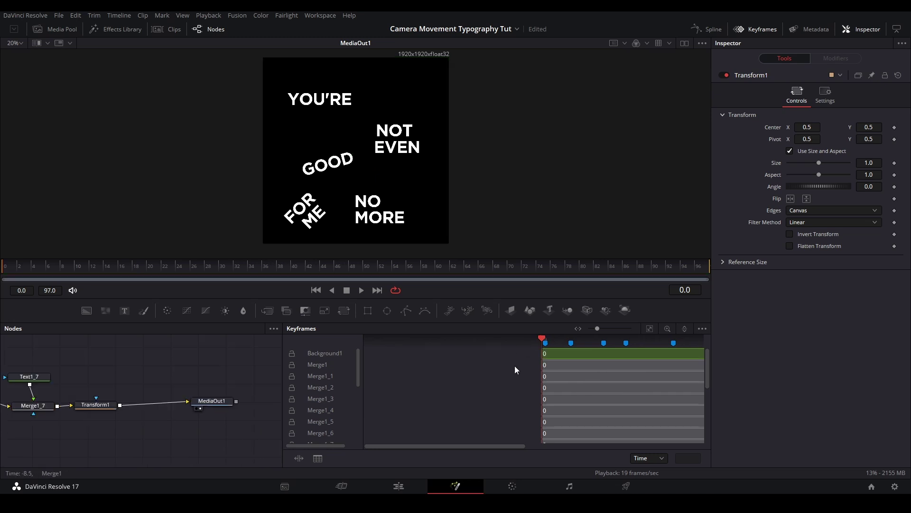
pyautogui.click(545, 344)
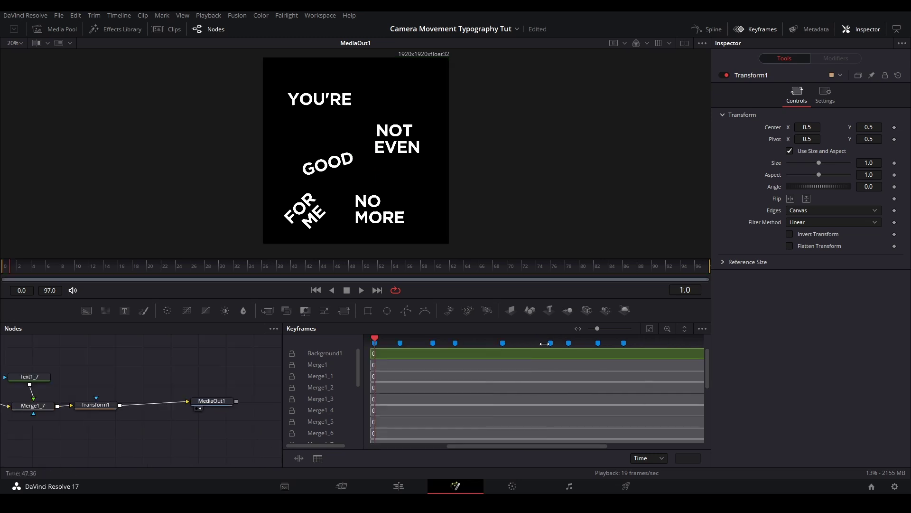
pyautogui.click(894, 127)
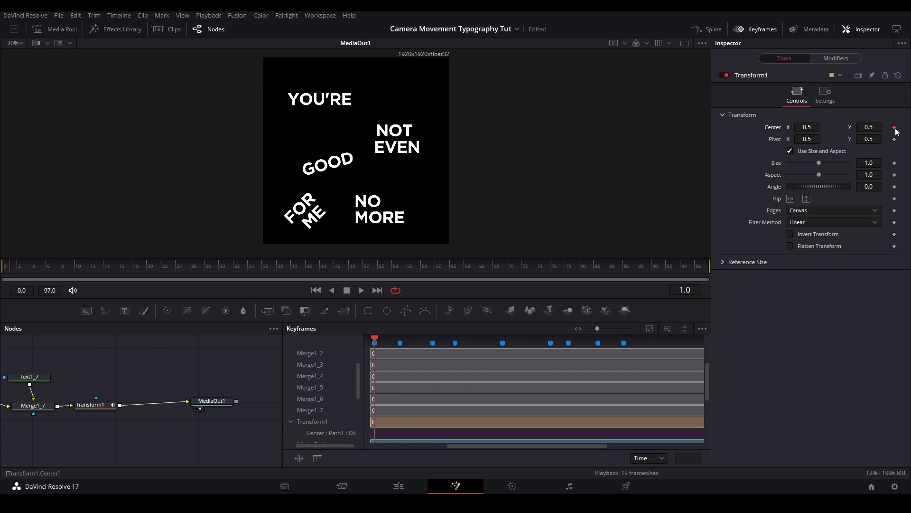
# At frame 17, enlarge the Transform and shift its Center to frame YOU'RE, and move MediaOut1 farther from the Transform node.
pyautogui.press('Right')
pyautogui.press('Right')
pyautogui.press('Right')
pyautogui.press('Right')
pyautogui.press('Right')
pyautogui.press('Right')
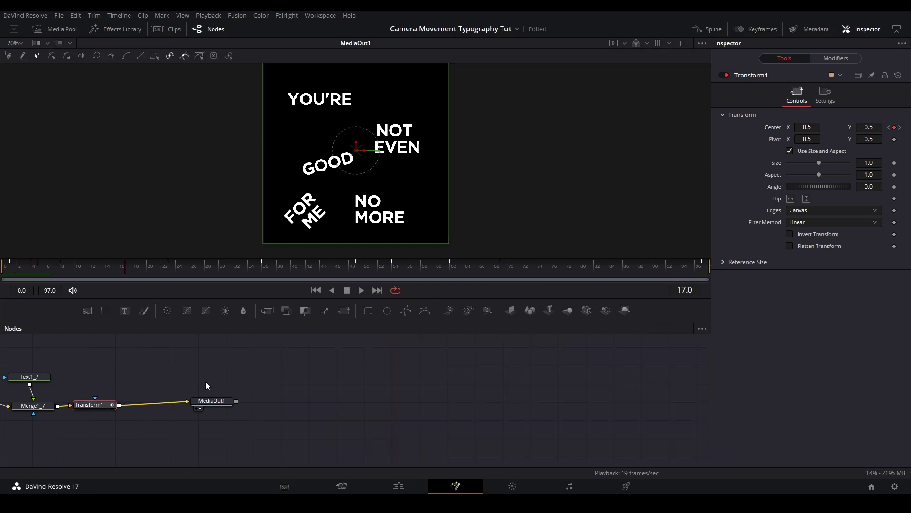
pyautogui.hscroll(-7, 206, 385)
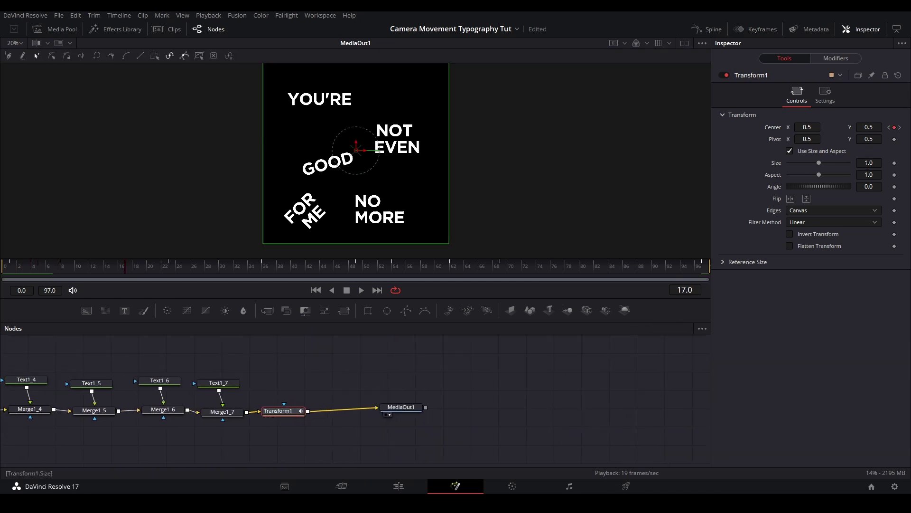
pyautogui.moveTo(867, 167); pyautogui.dragTo(837, 127)
pyautogui.moveTo(410, 412); pyautogui.dragTo(465, 419)
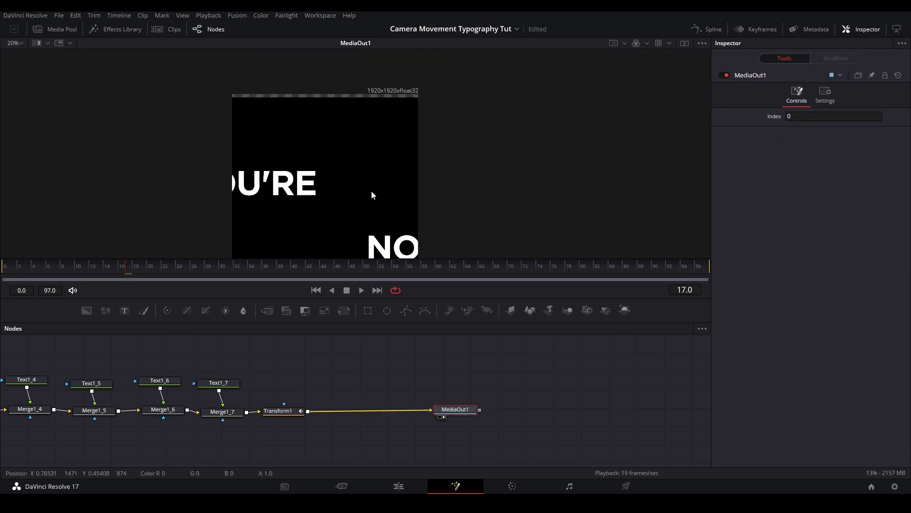
# Insert a Crop node between the Transform node and MediaOut1.
pyautogui.click(298, 410)
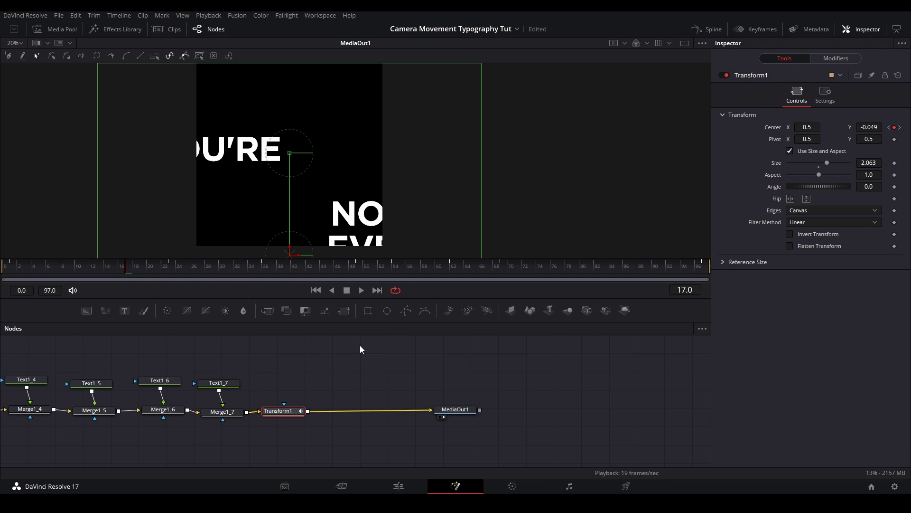
pyautogui.hotkey('shift', 'space')
pyautogui.write('crop')
pyautogui.press('Return')
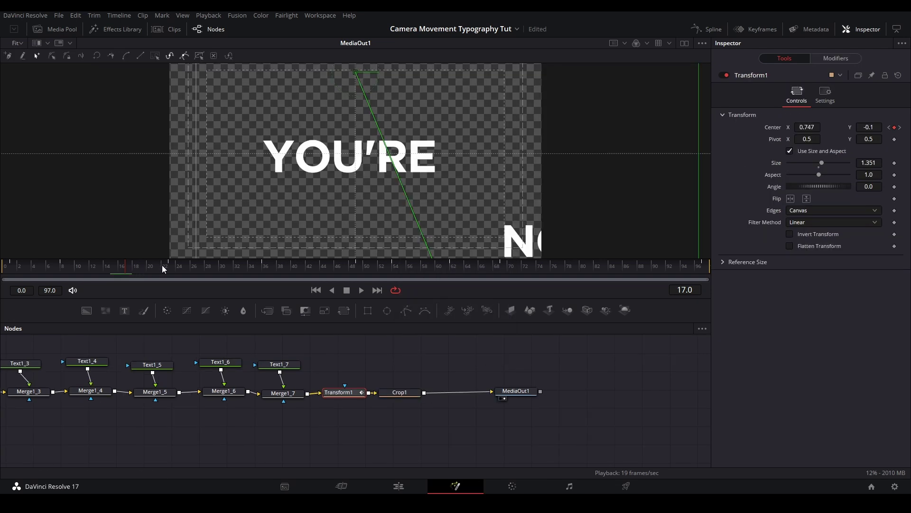
# Keyframe the Transform's Center at frame 36, and fit the cropped frame in the viewer with its guides shown.
pyautogui.moveTo(162, 265); pyautogui.dragTo(265, 268)
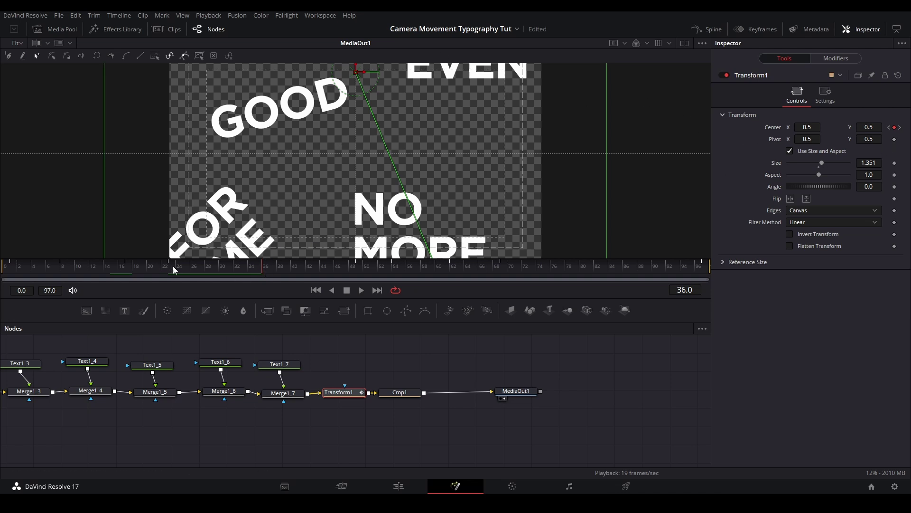
pyautogui.click(900, 127)
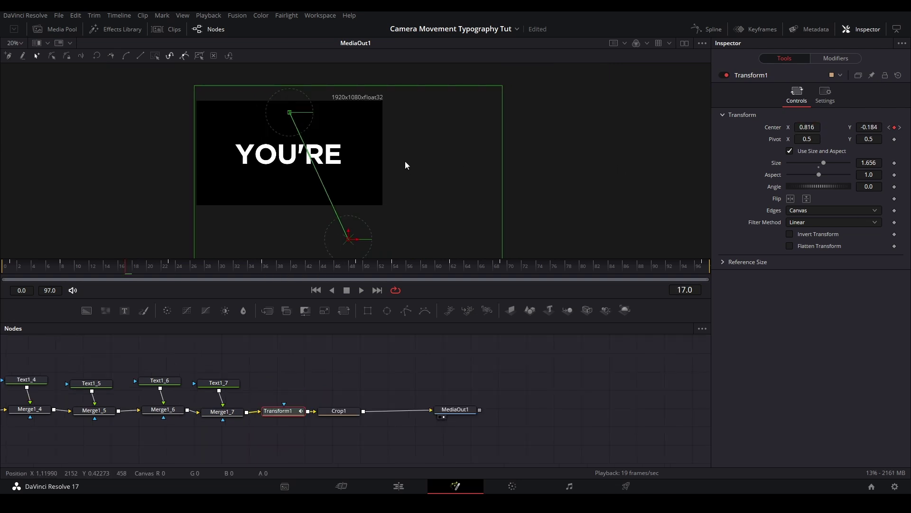
pyautogui.moveTo(339, 153); pyautogui.dragTo(406, 163)
pyautogui.hotkey('ctrl', 'f')
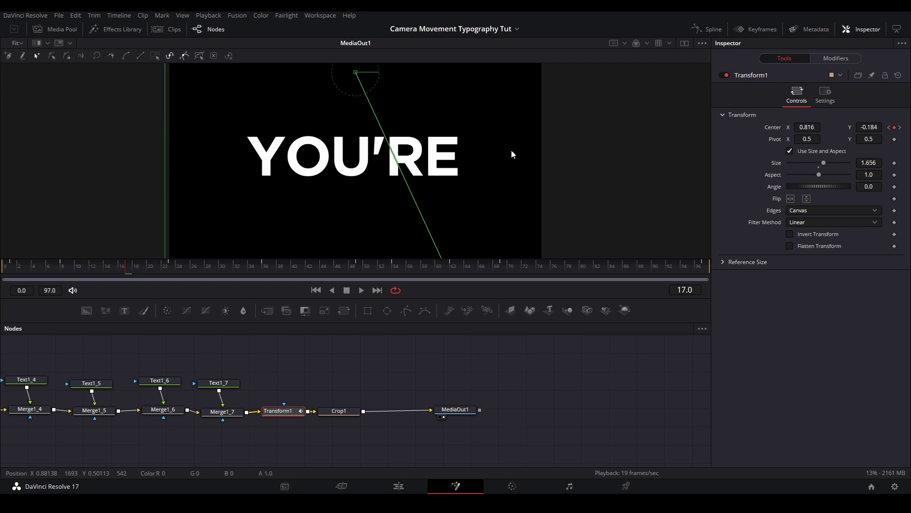
pyautogui.hotkey('ctrl', 'g')
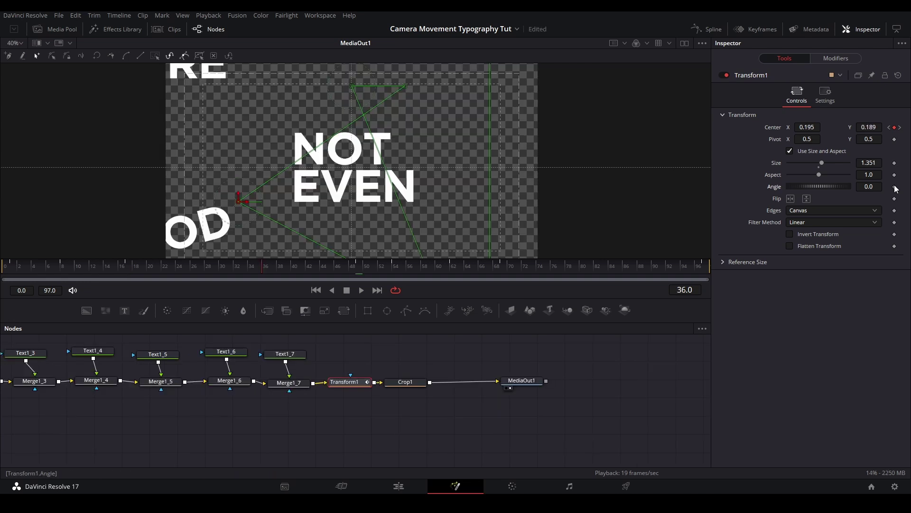
# Keyframe the Transform's Angle at frame 36 and set it to -15 at frame 49 to straighten GOOD.
pyautogui.click(900, 127)
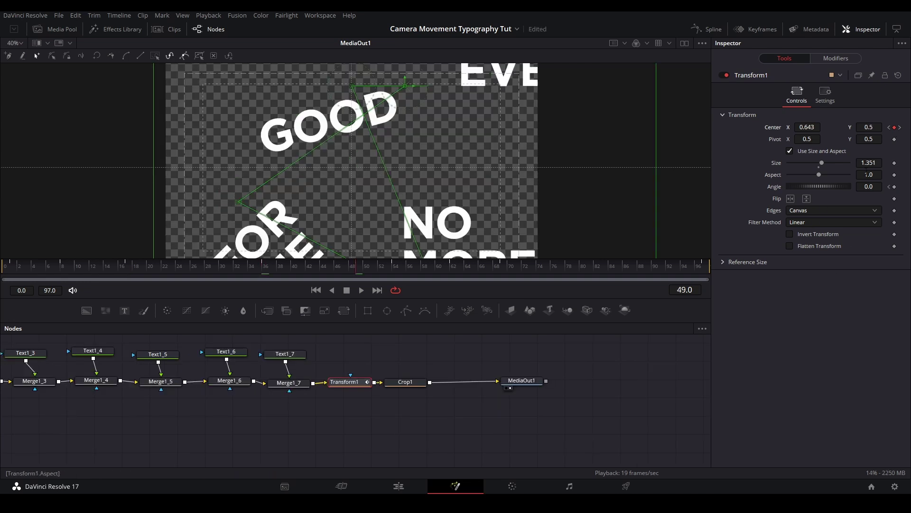
pyautogui.click(890, 127)
pyautogui.click(900, 128)
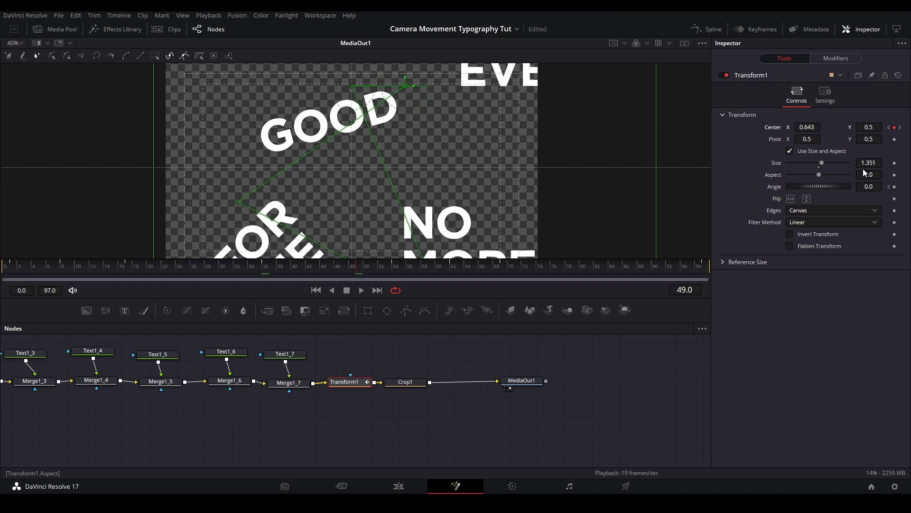
pyautogui.doubleClick(880, 189)
pyautogui.write('15')
pyautogui.press('Return')
pyautogui.write('-')
pyautogui.press('Return')
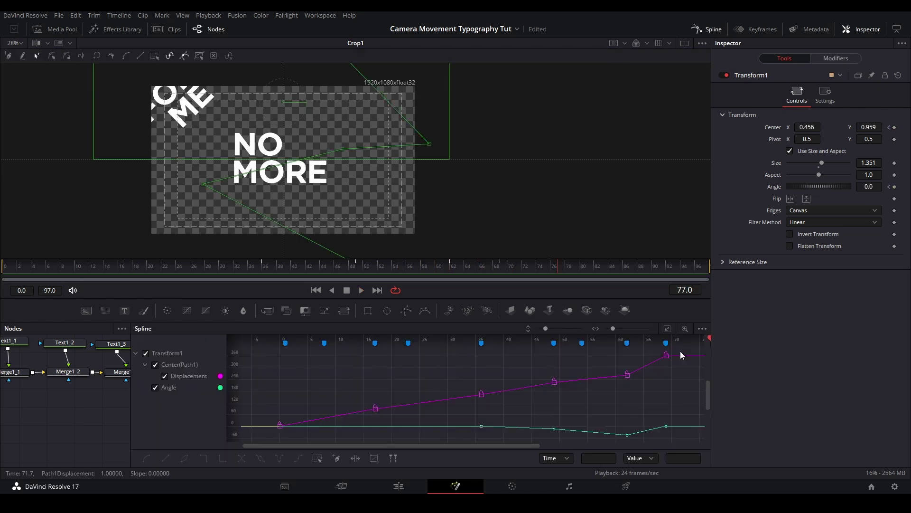
# Smooth all of the Transform's spline keyframes and shape the Displacement curve's handles into eased transitions between words.
pyautogui.moveTo(680, 351); pyautogui.dragTo(227, 454)
pyautogui.hotkey('shift', 's')
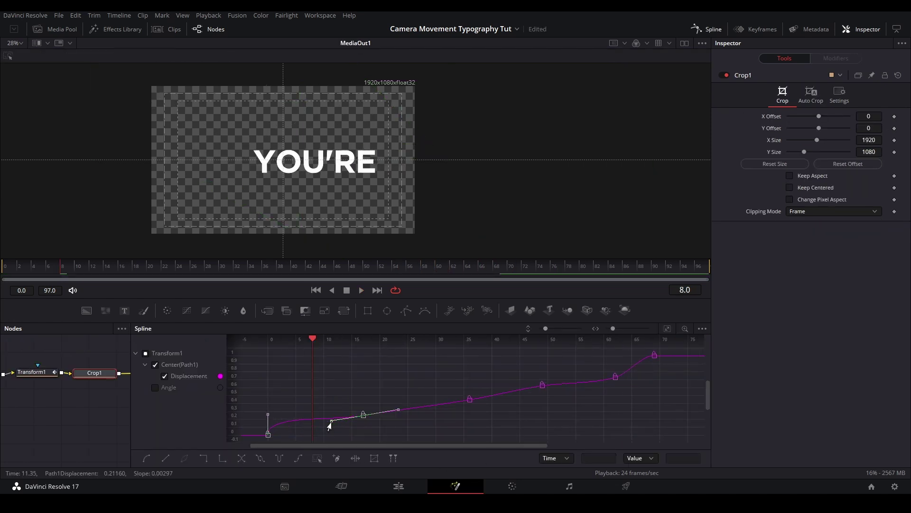
pyautogui.moveTo(390, 410); pyautogui.dragTo(383, 413)
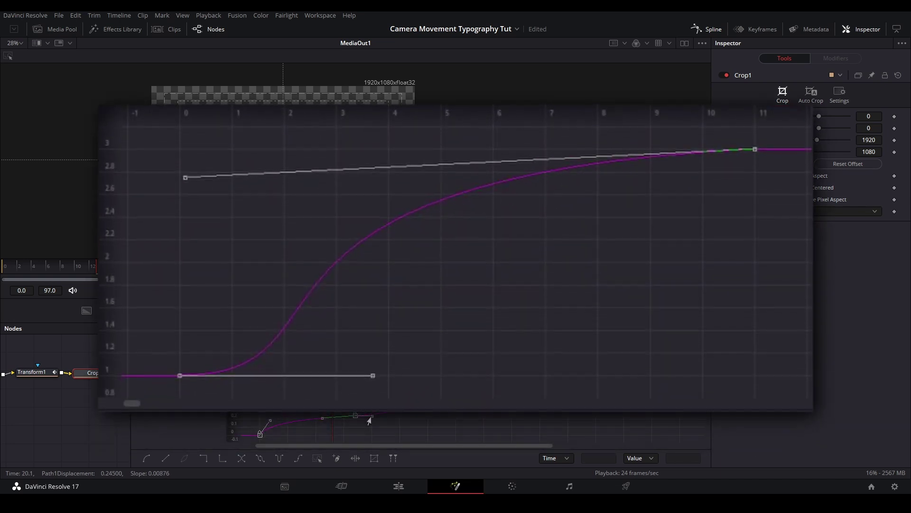
pyautogui.moveTo(438, 426); pyautogui.dragTo(487, 400)
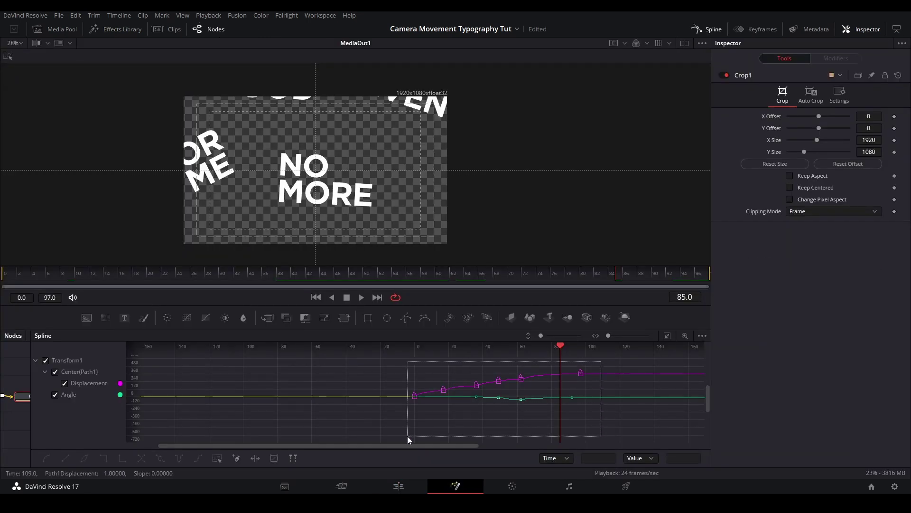
# Select all Displacement and Angle keyframes in the spline and adjust the curve at the last Displacement keyframe.
pyautogui.moveTo(408, 437); pyautogui.dragTo(407, 437)
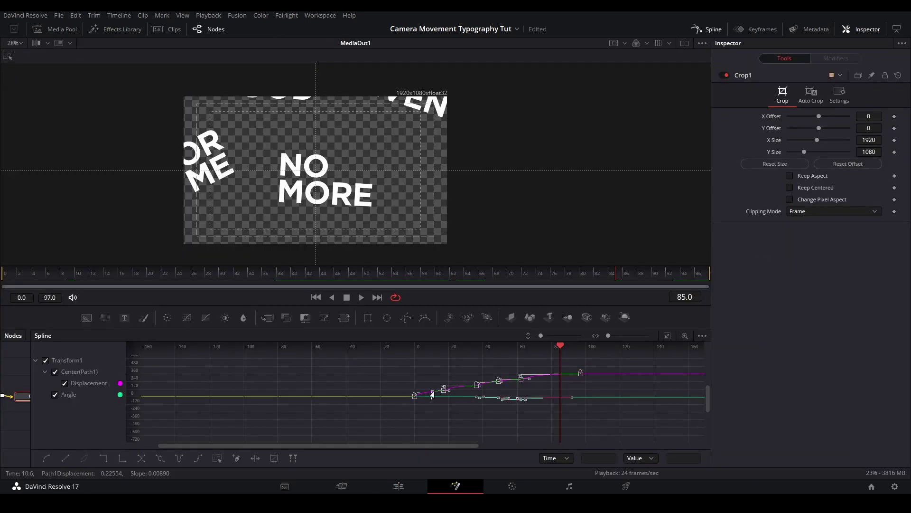
pyautogui.moveTo(580, 373); pyautogui.dragTo(576, 374)
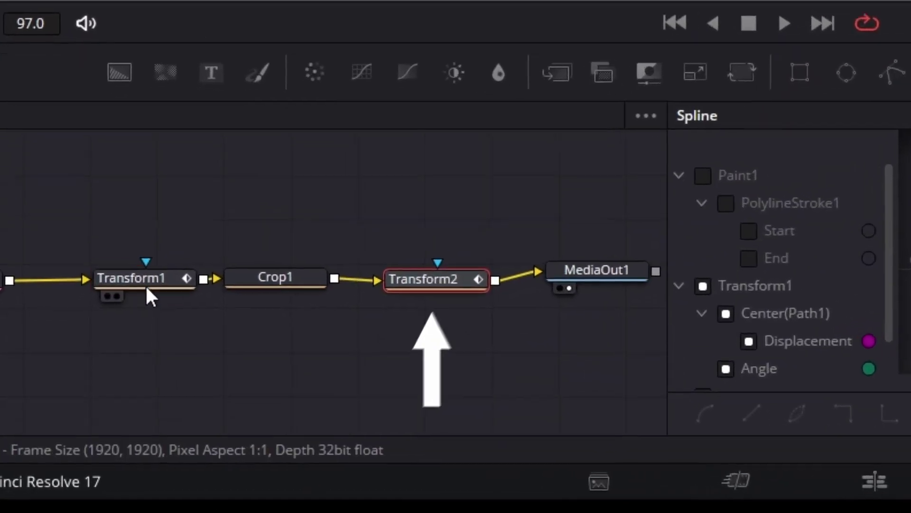
pyautogui.click(147, 285)
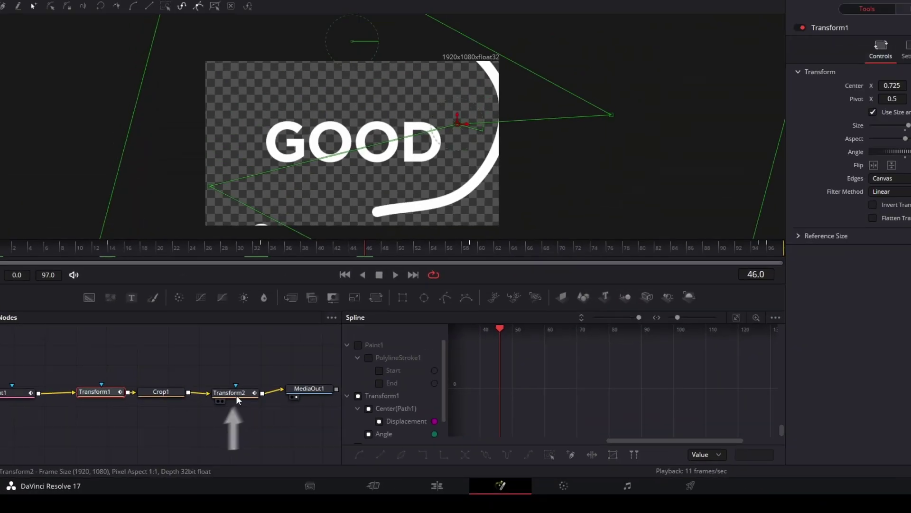
pyautogui.click(236, 396)
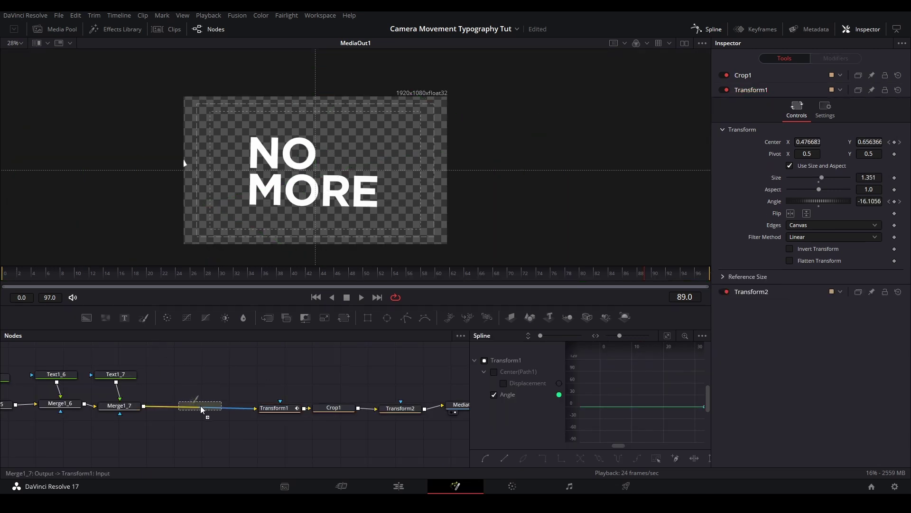
# Insert a Paint node between Merge1_7 and Transform1 and draw a polyline stroke winding between the words from YOU'RE to below NO MORE.
pyautogui.moveTo(200, 405); pyautogui.dragTo(199, 409)
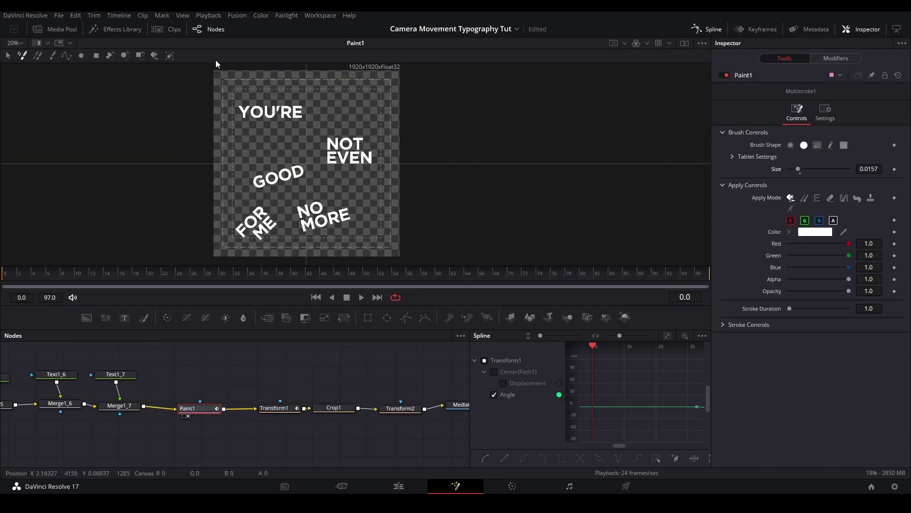
pyautogui.click(227, 110)
pyautogui.click(276, 135)
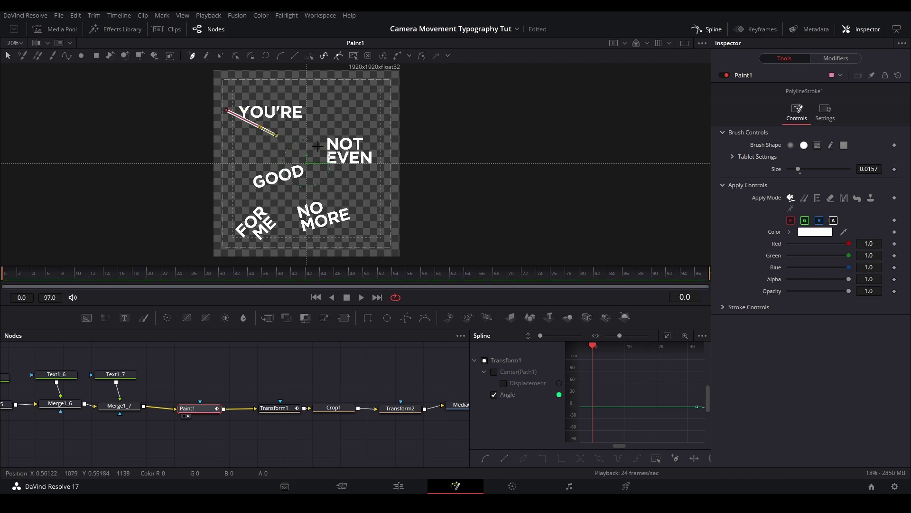
pyautogui.click(315, 149)
pyautogui.click(314, 182)
pyautogui.click(287, 231)
pyautogui.click(341, 246)
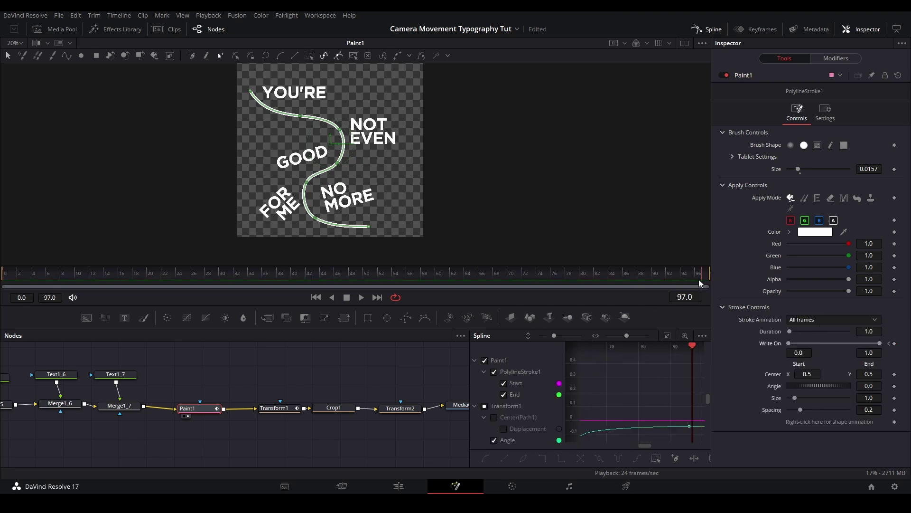
# Step back a few frames from frame 97 and ease the stroke's Write On End curve by stretching its first keyframe's handle.
pyautogui.press('Left')
pyautogui.press('Left')
pyautogui.press('Left')
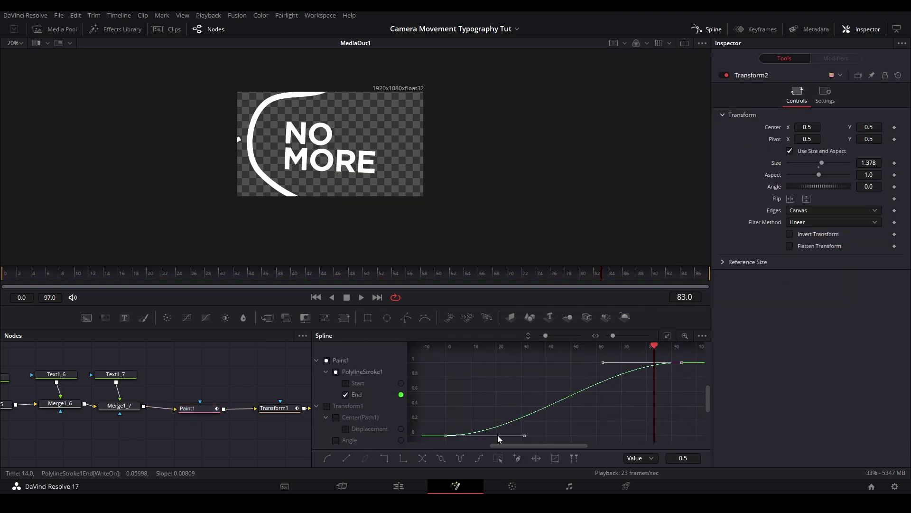
pyautogui.moveTo(498, 434); pyautogui.dragTo(523, 438)
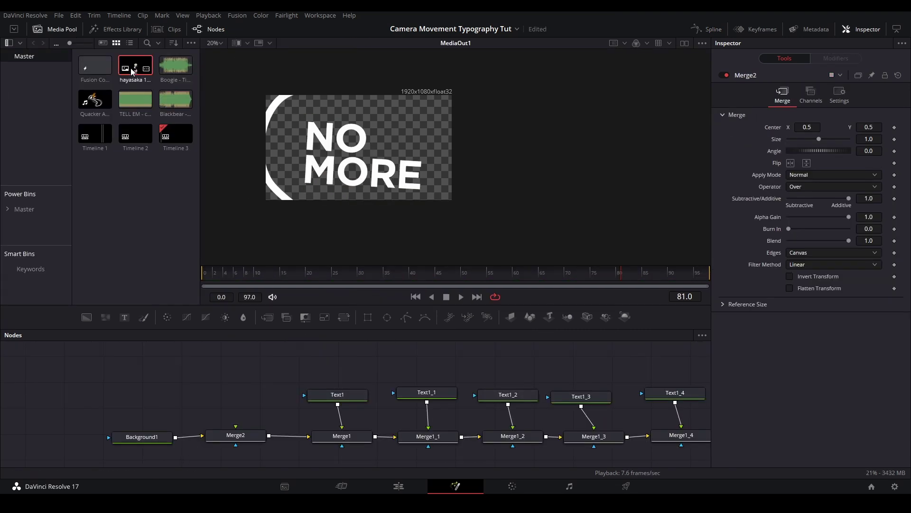
# Feed hayasaka 1.png into Merge2 through a new Transform node, and enlarge the image to a size of 1.631.
pyautogui.moveTo(136, 65); pyautogui.dragTo(236, 431)
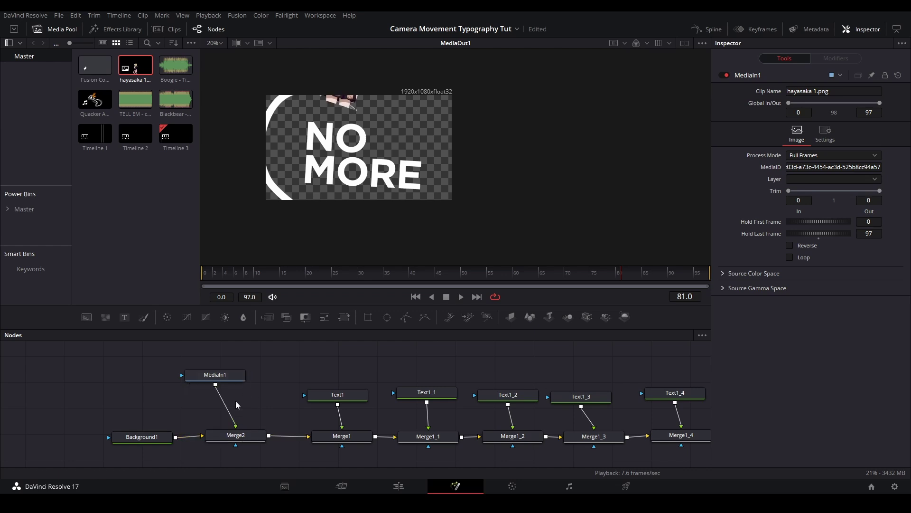
pyautogui.moveTo(230, 379); pyautogui.dragTo(238, 370)
pyautogui.click(344, 317)
pyautogui.moveTo(343, 111); pyautogui.dragTo(358, 157)
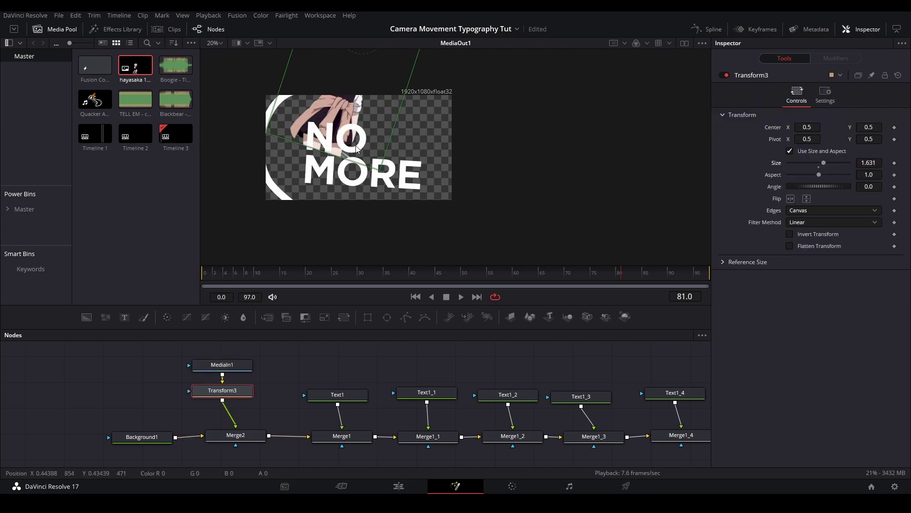